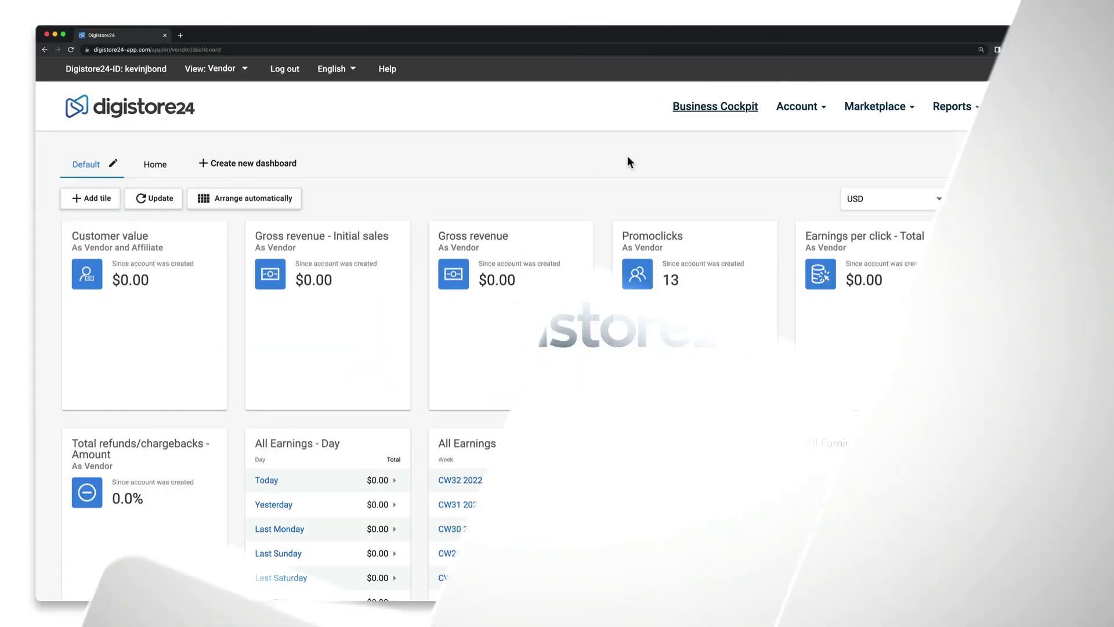
- From Settings > Discount codes, start a new discount code form
click(1016, 110)
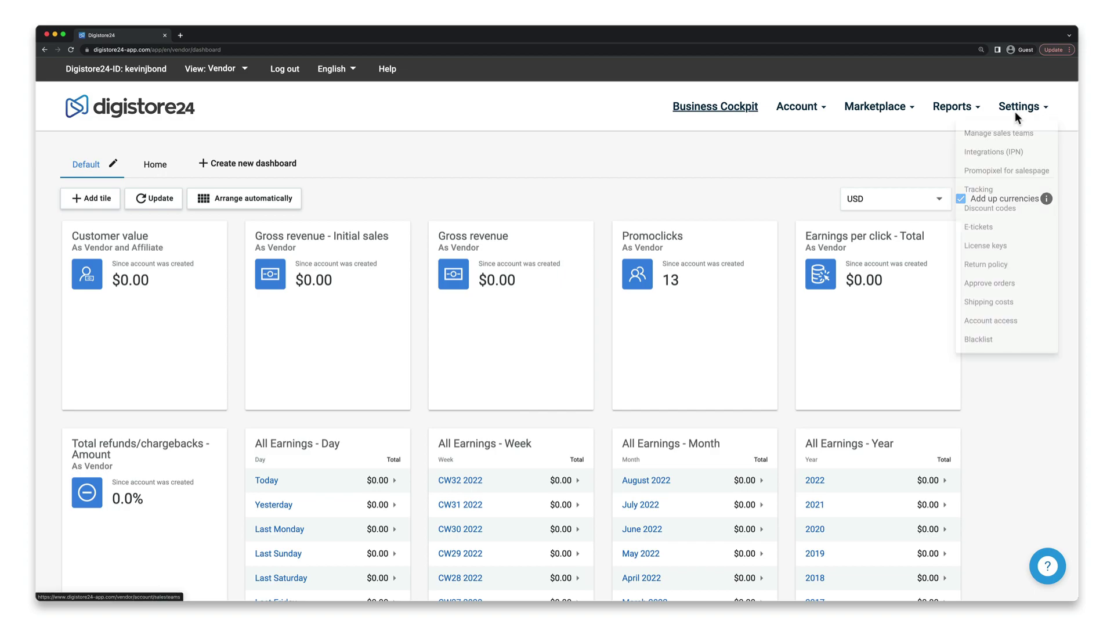
click(1017, 227)
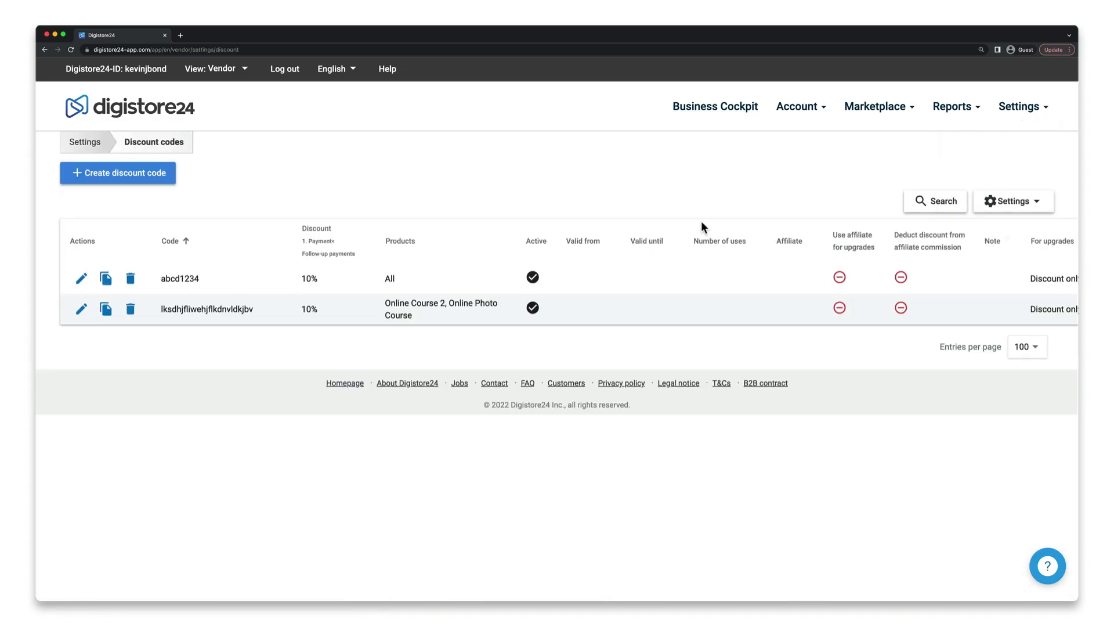
click(153, 179)
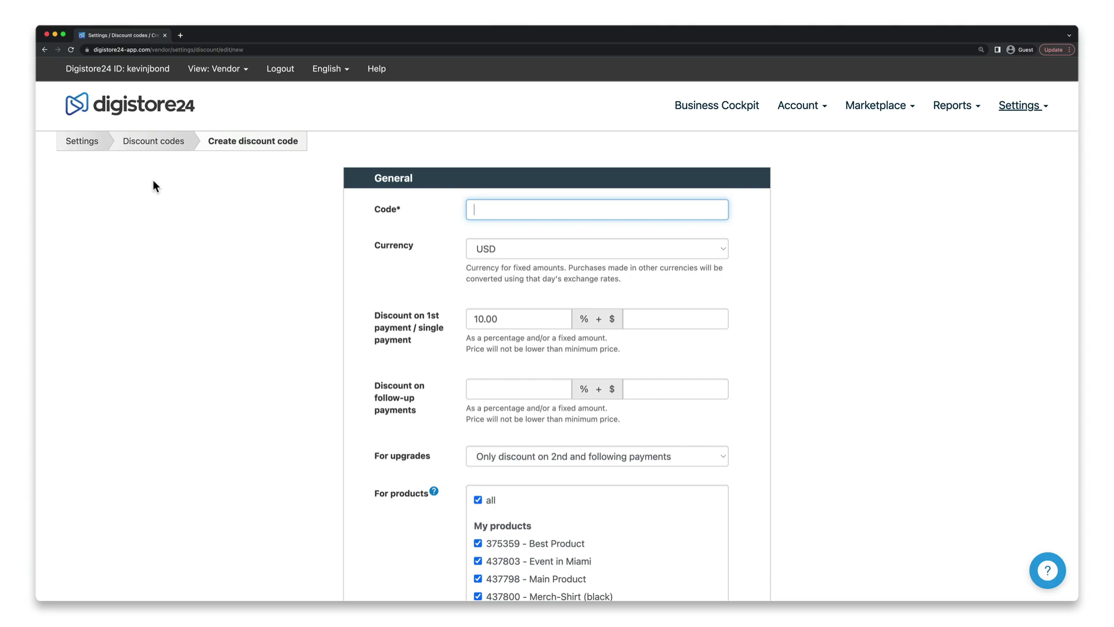
- Enter code BLACKFRIDAY22 and restrict it to product 420301 - Online Photo Course instead of all
text(BLACKFRIDAY22)
click(440, 281)
scroll(441, 282, down, 5)
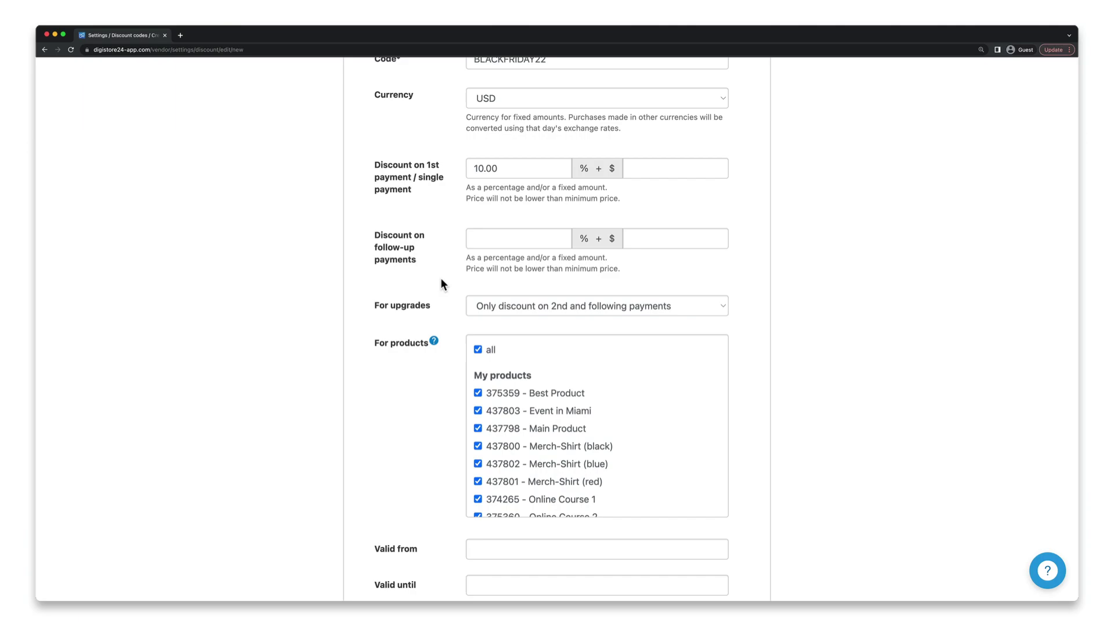
click(477, 349)
scroll(480, 356, down, 3)
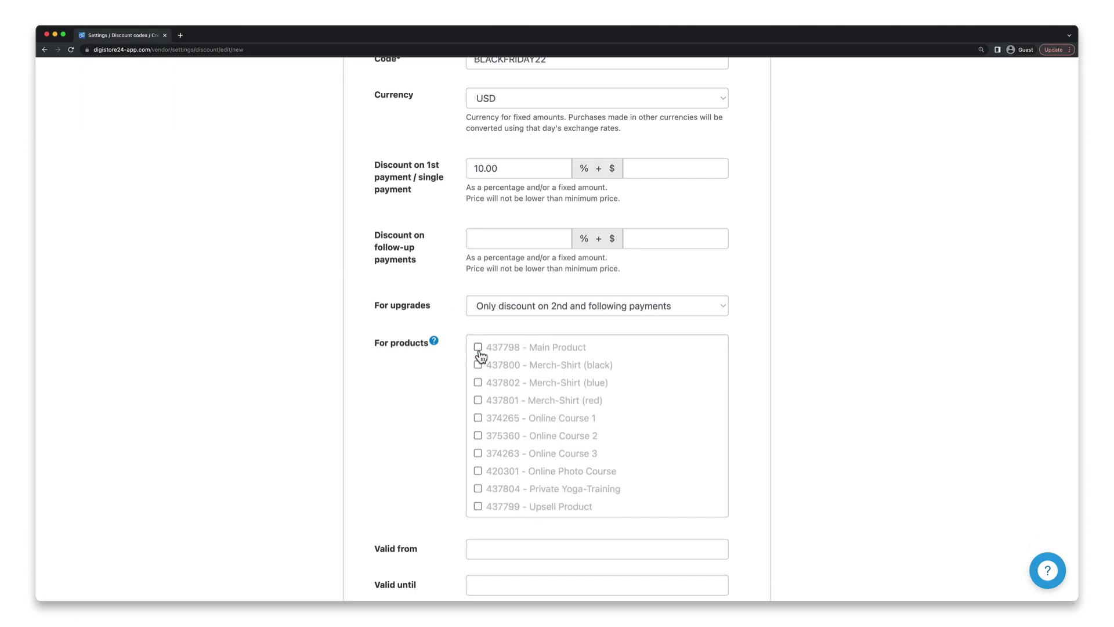
click(478, 471)
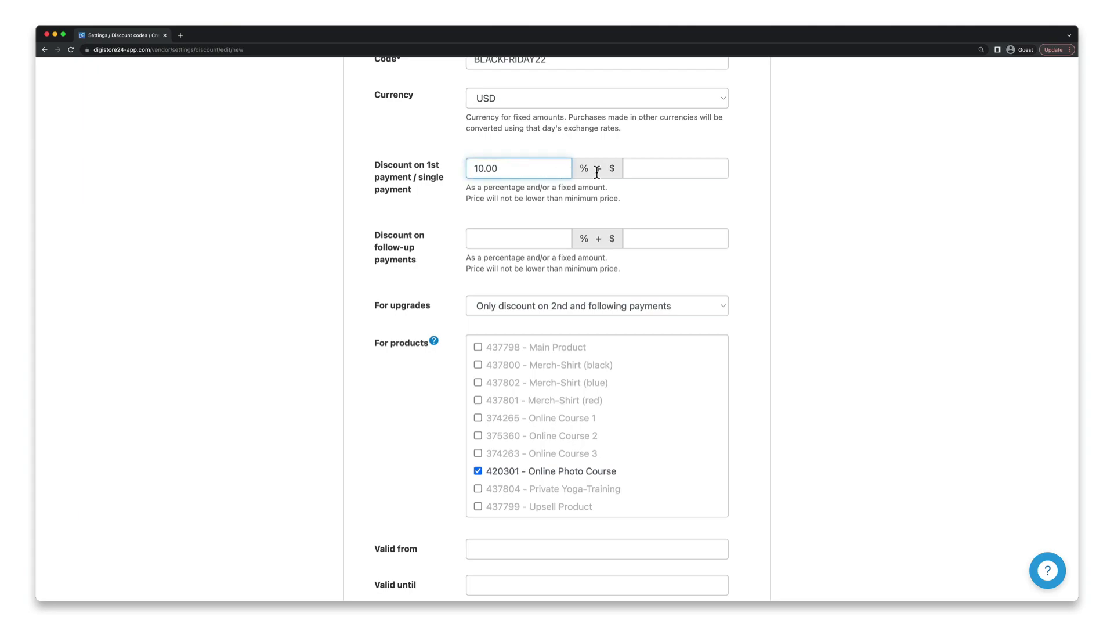
- Add $2 off the first payment, and 30% plus $5 off follow-up payments
click(649, 169)
text(2)
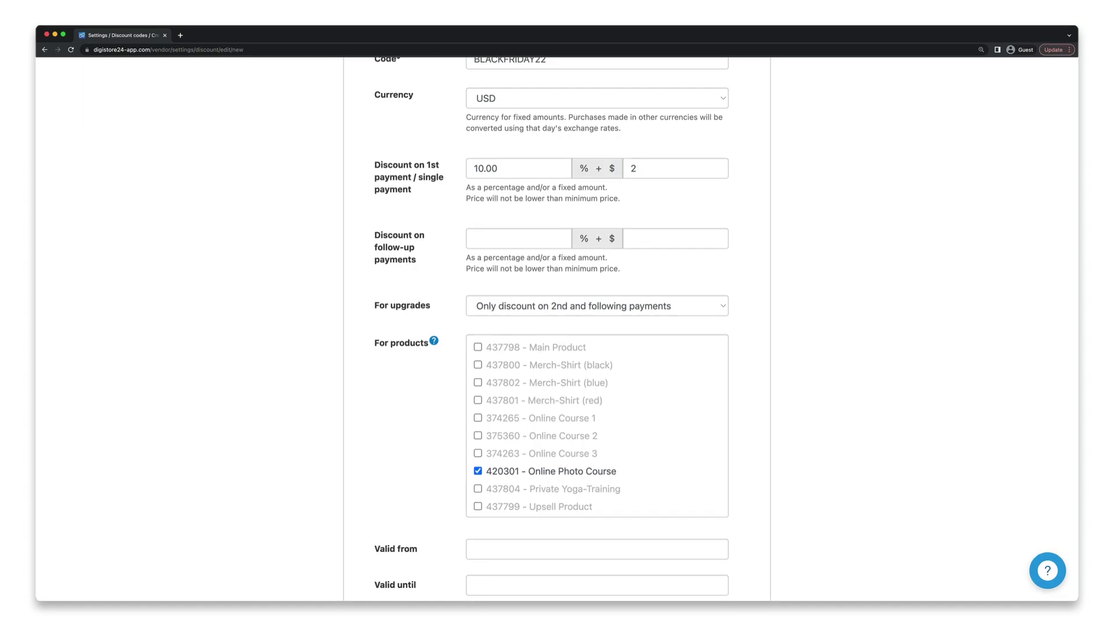
click(538, 237)
text(30)
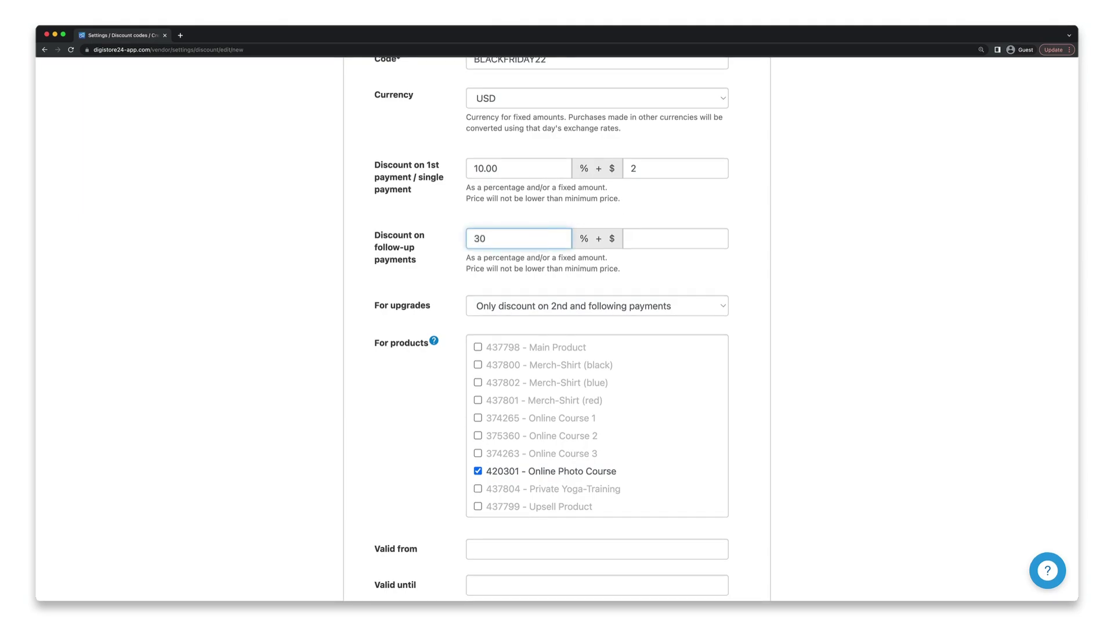
click(648, 239)
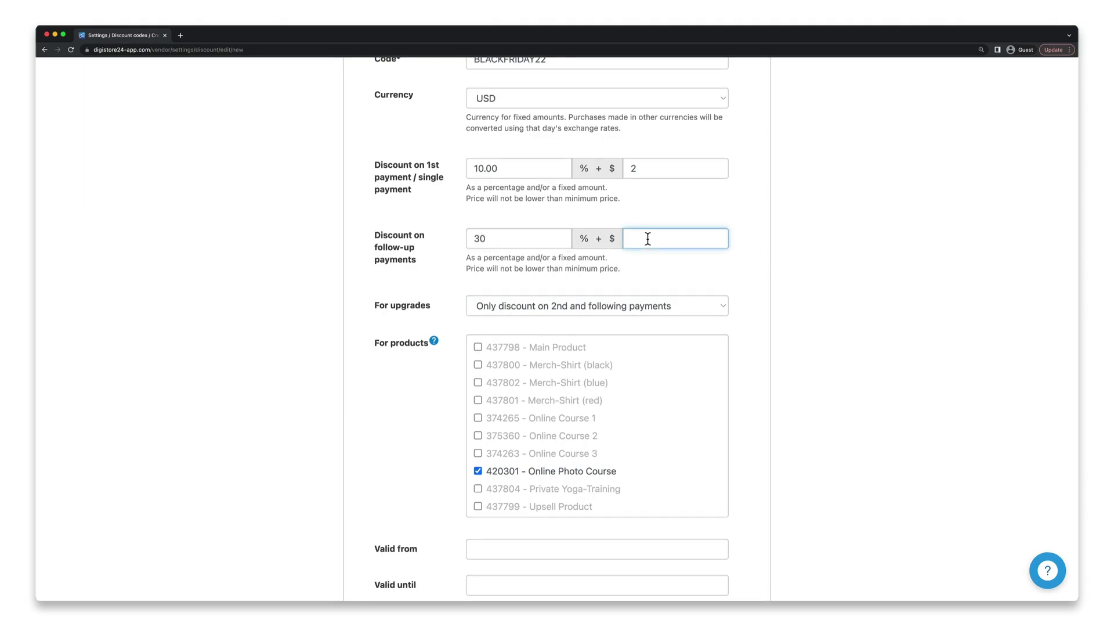
text(5)
click(659, 262)
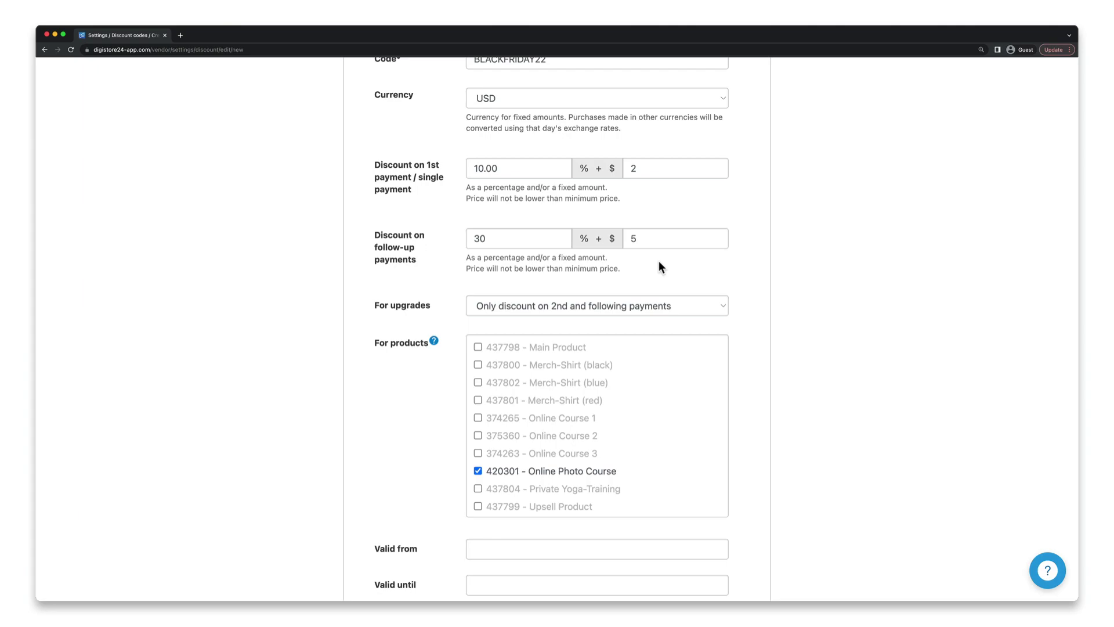
- Set the Valid from date to November 25, 2022
scroll(660, 266, down, 5)
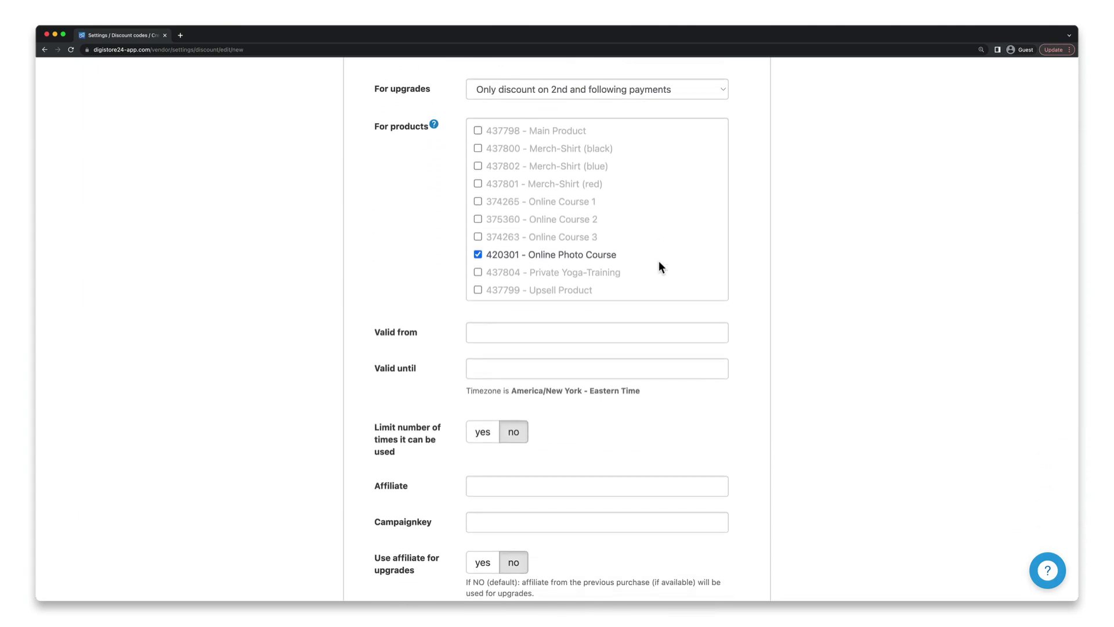
click(524, 330)
click(529, 353)
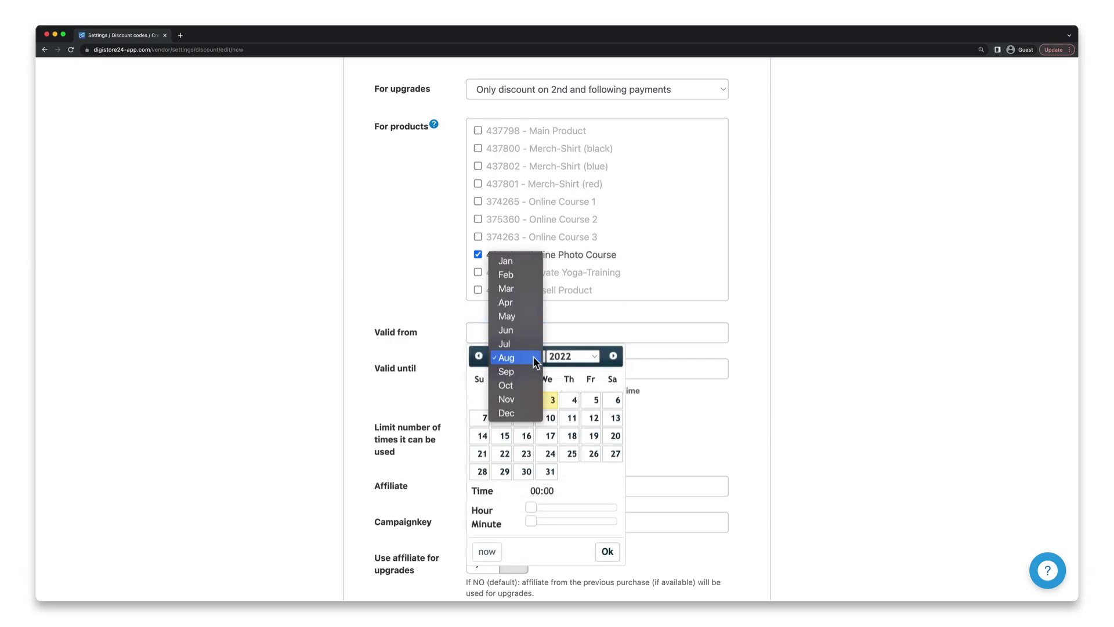
click(532, 399)
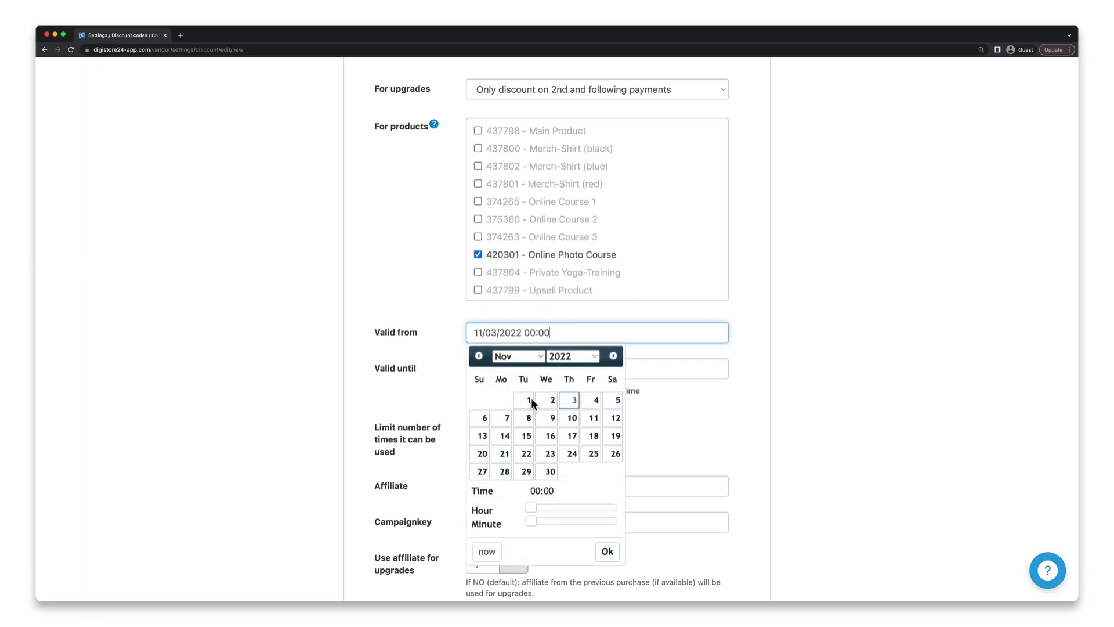
click(589, 455)
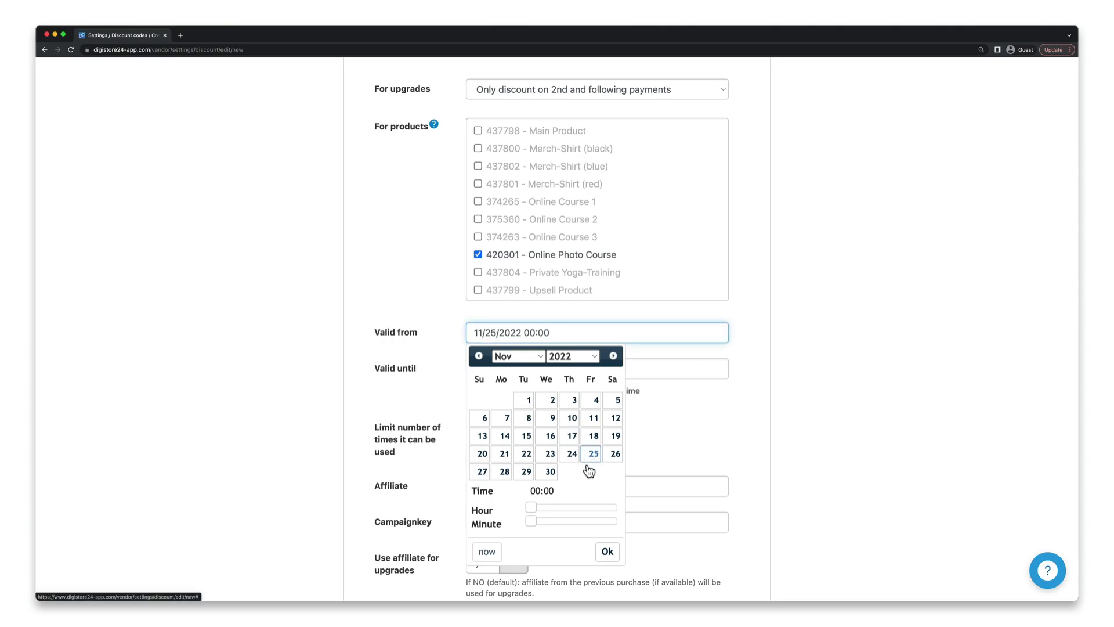
click(607, 552)
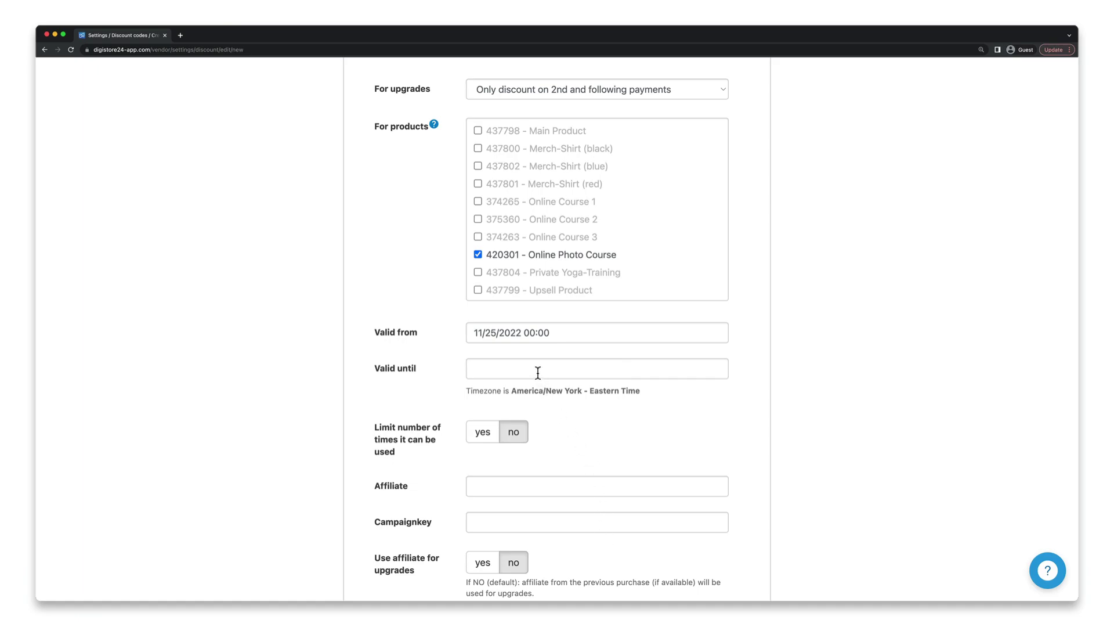
- Set Valid until to November 25, 2022 at 23:59
click(538, 373)
click(537, 149)
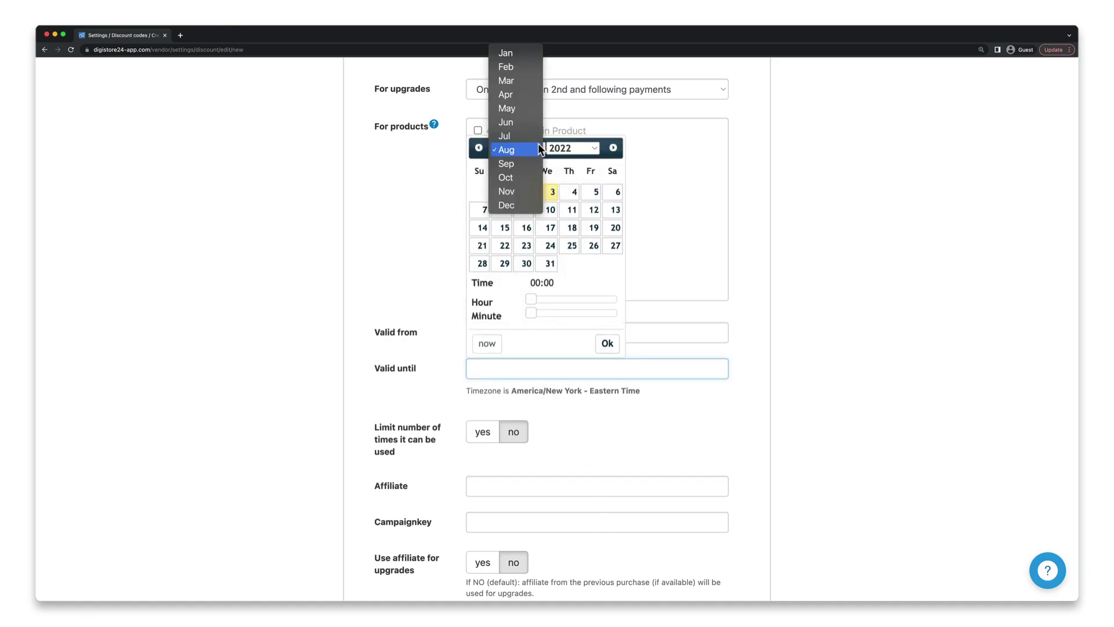
click(533, 192)
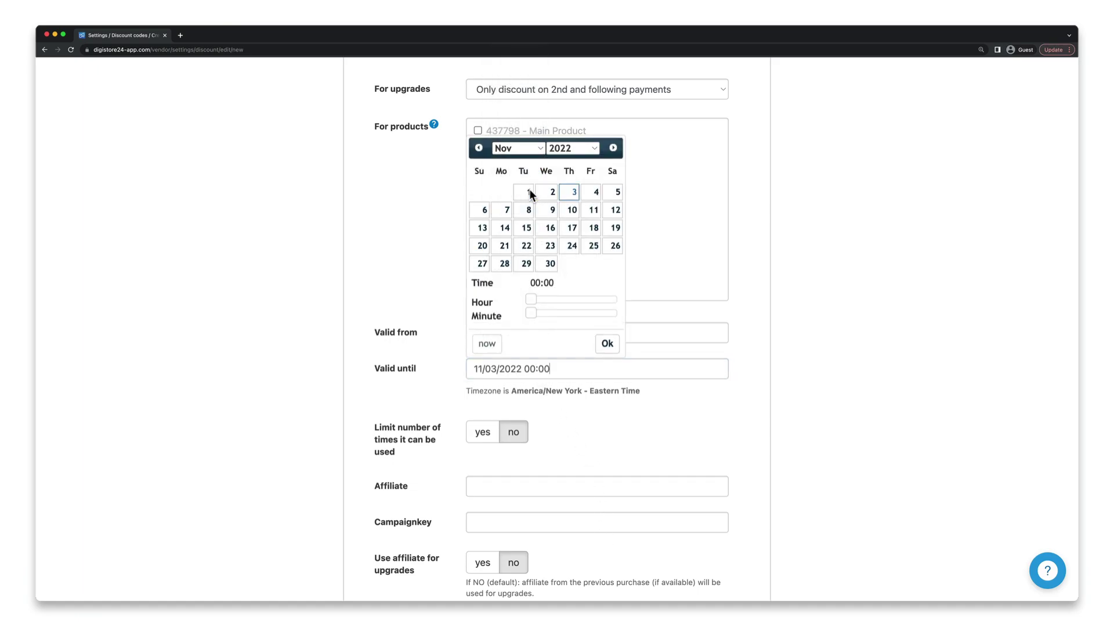
click(592, 247)
drag(531, 299, 643, 304)
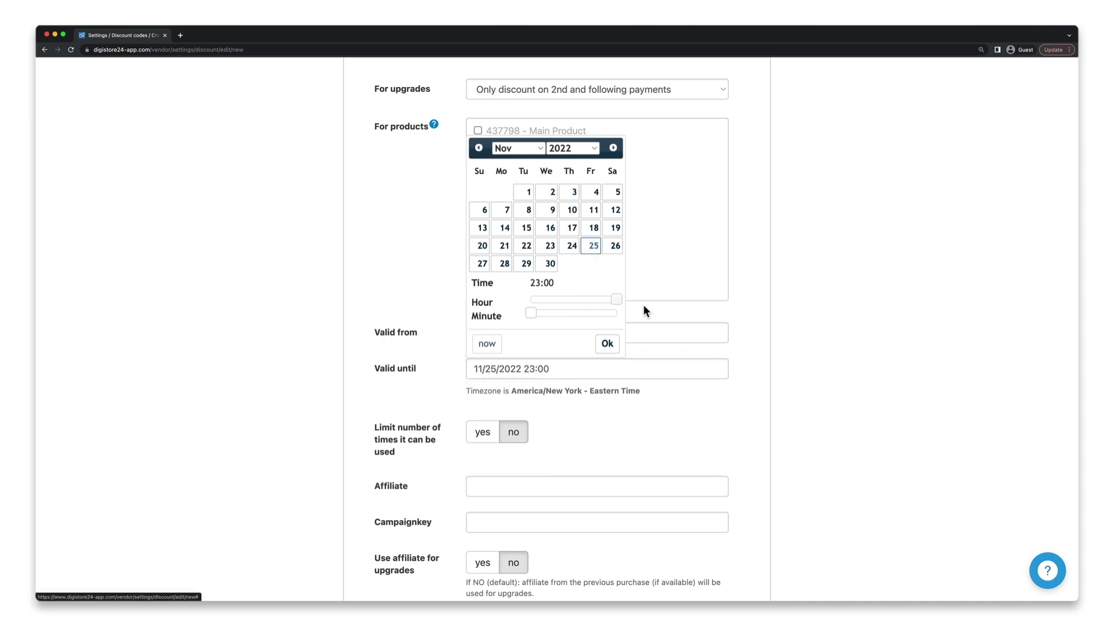
click(547, 313)
key(End)
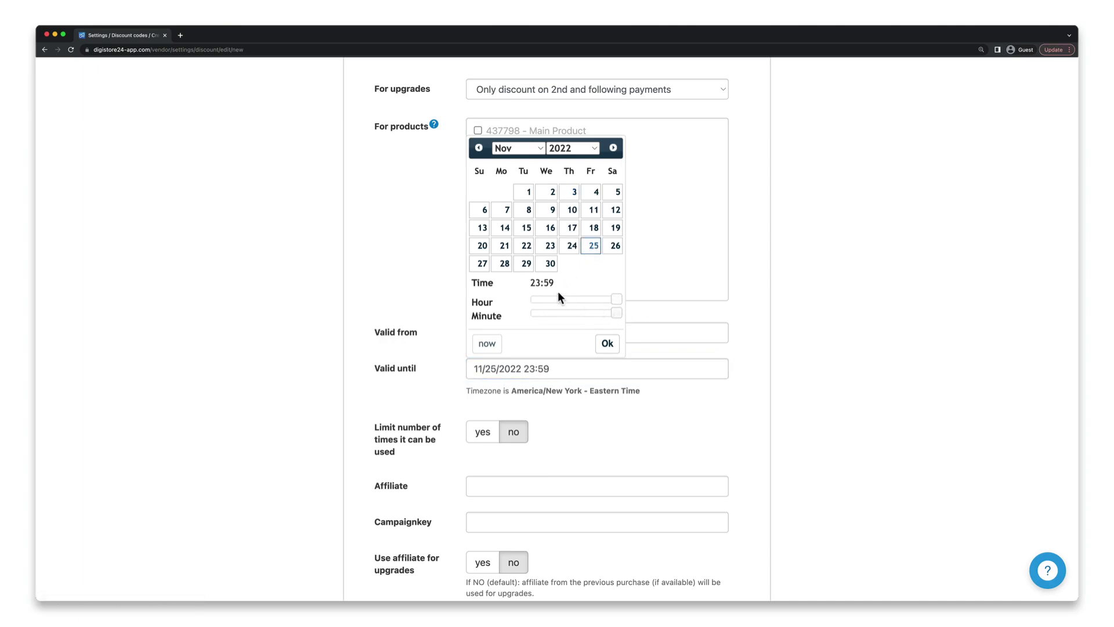
click(607, 345)
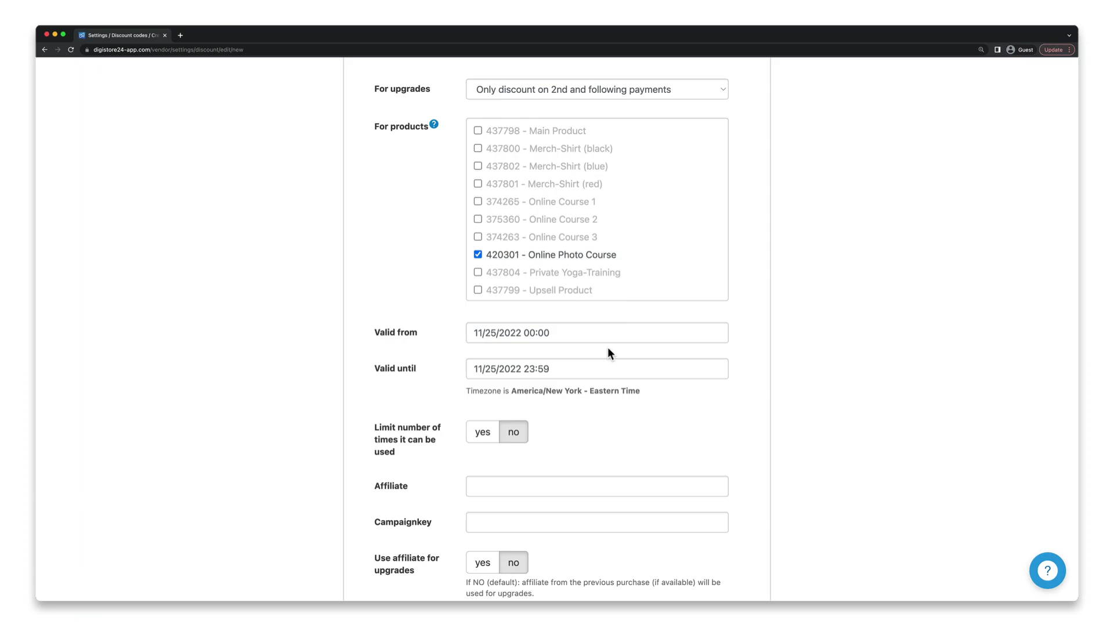
- Enable the usage limit and set Usages left to 100
click(487, 434)
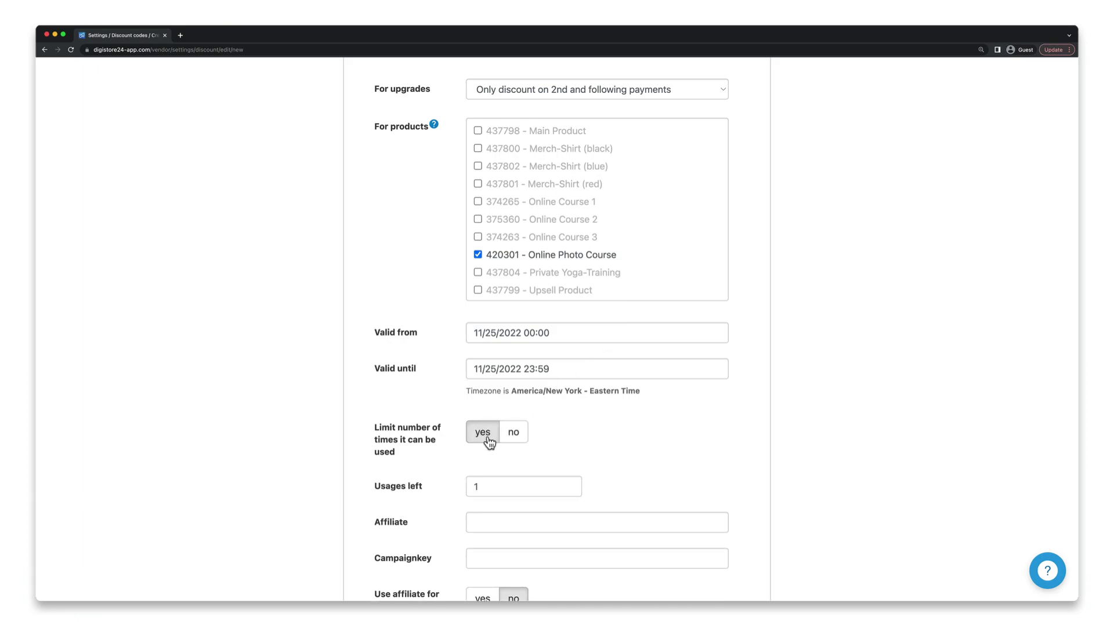
click(567, 484)
text(00)
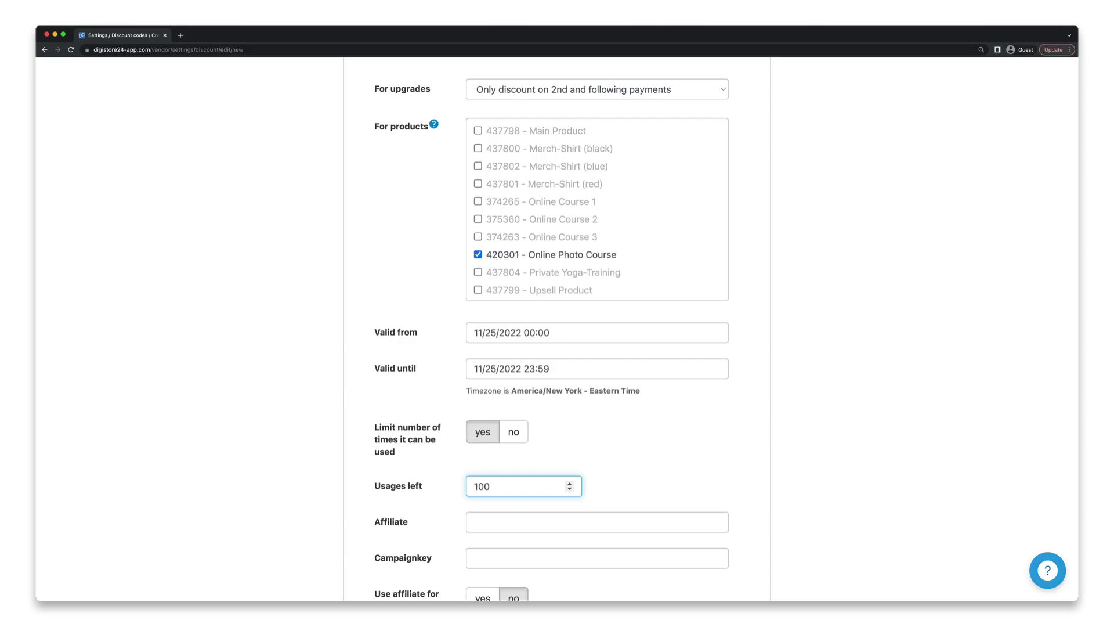
click(527, 470)
scroll(527, 470, down, 6)
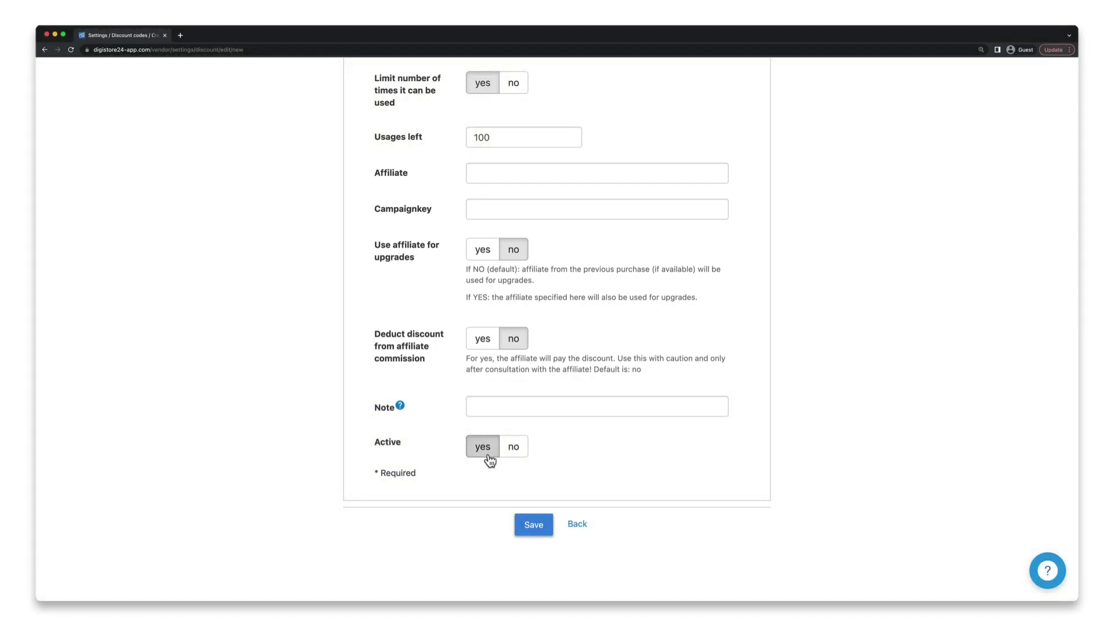
- Save the BLACKFRIDAY22 discount code
click(529, 526)
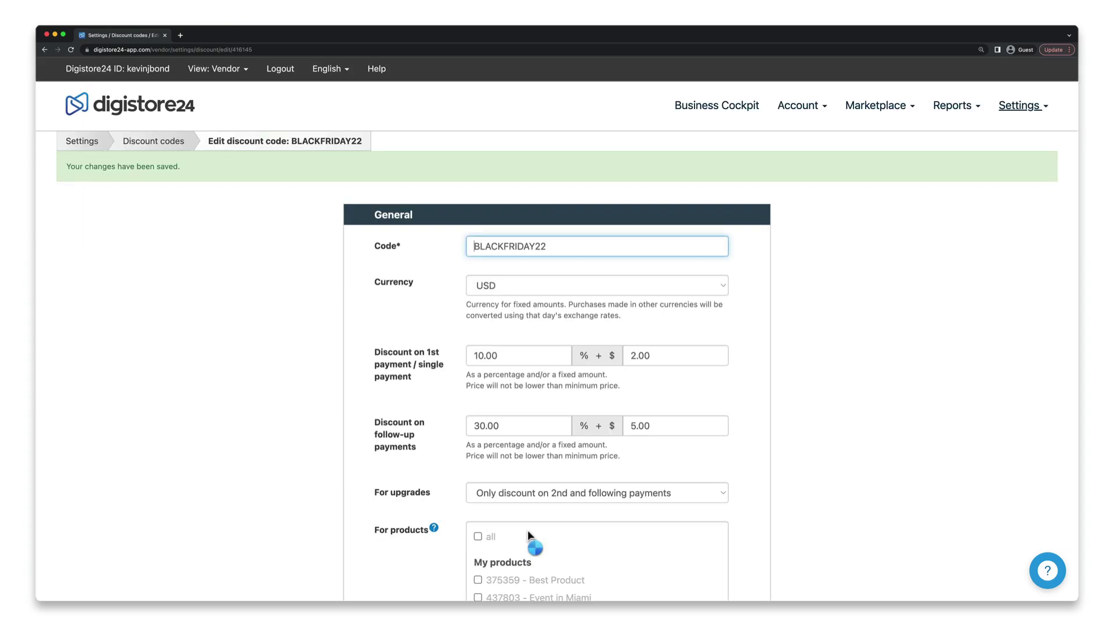